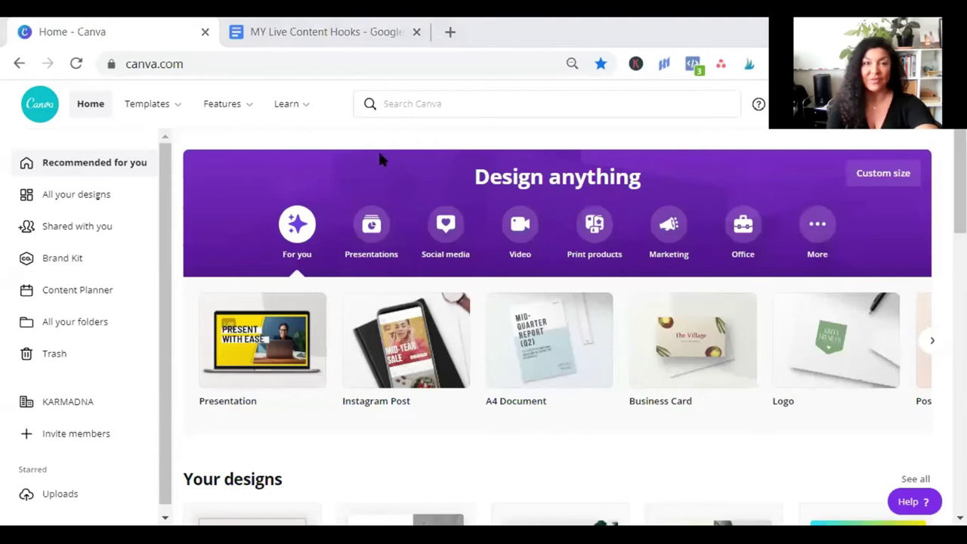
Search Canva for 'banner' and narrow the results to Banner (Landscape) templates.
left_click(416, 106)
type("banner")
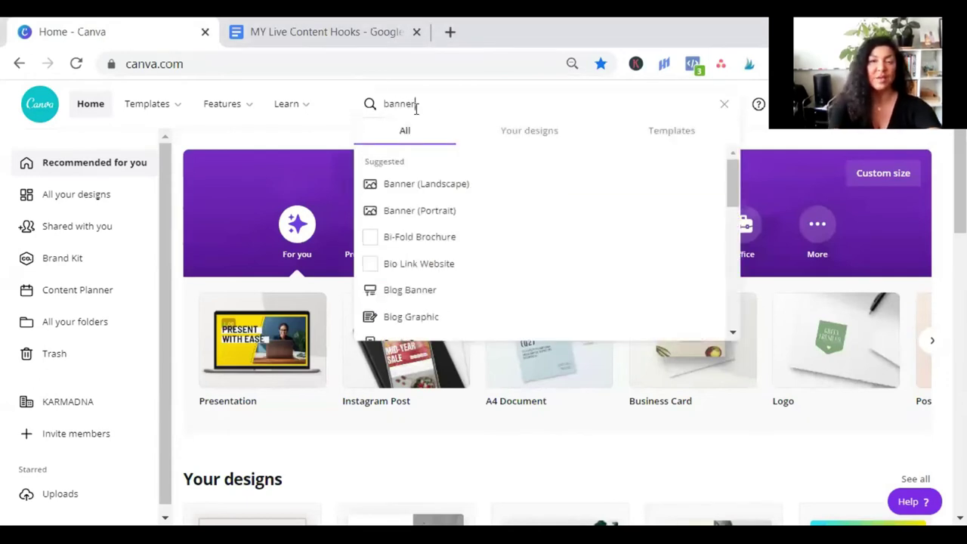
key("Return")
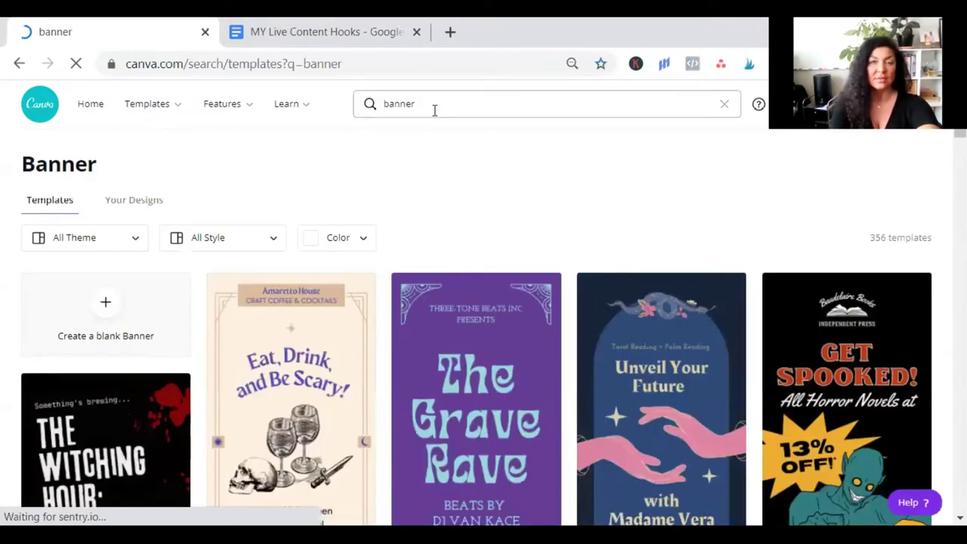
left_click(434, 109)
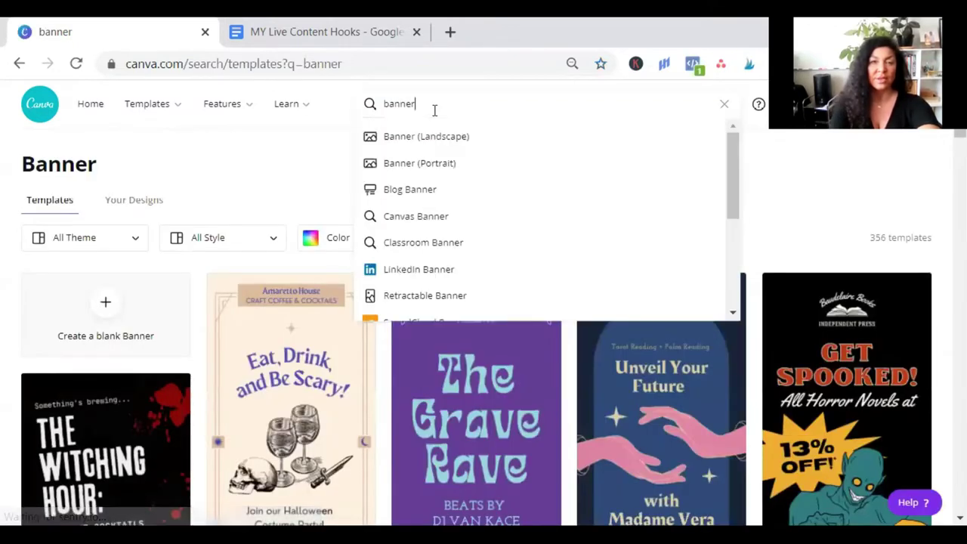
left_click(444, 140)
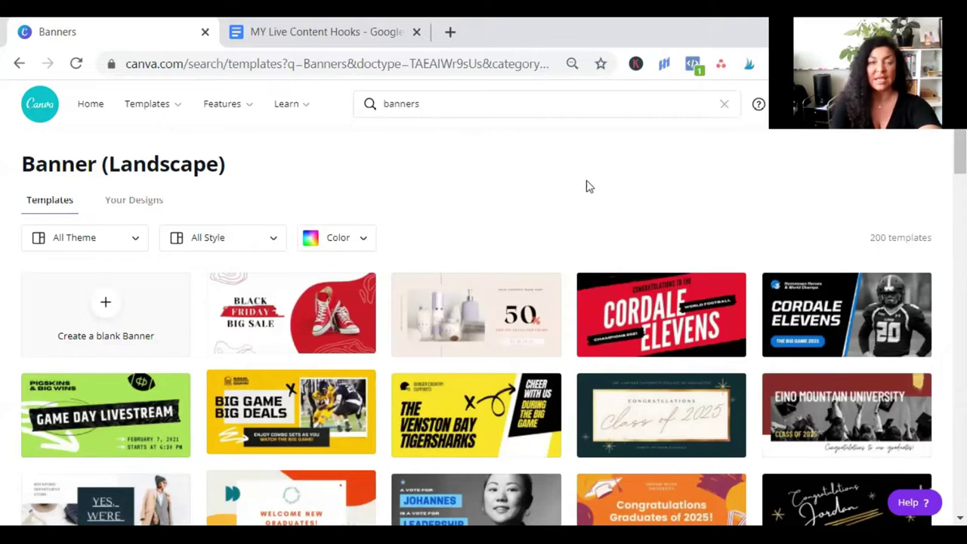
scroll(549, 197, "down", 1)
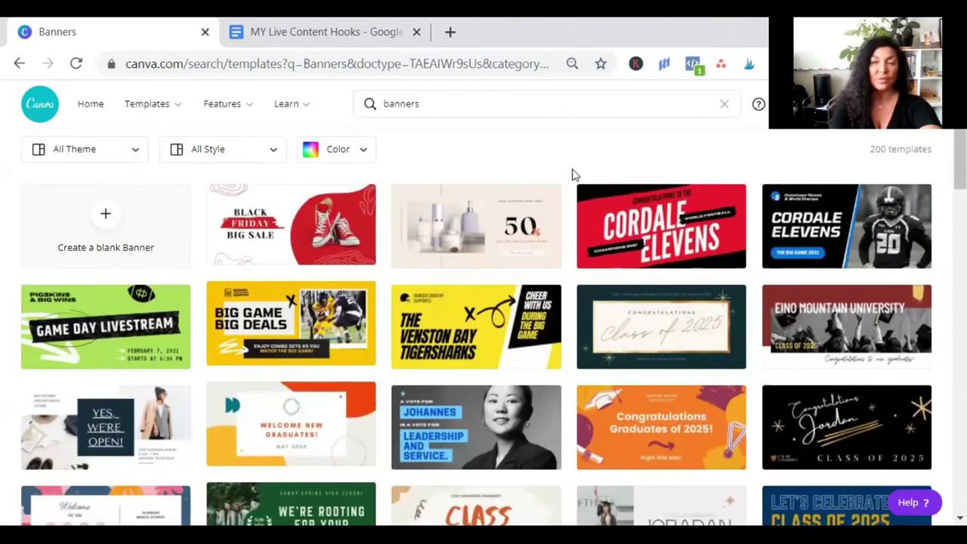
scroll(572, 173, "down", 1)
scroll(572, 175, "up", 2)
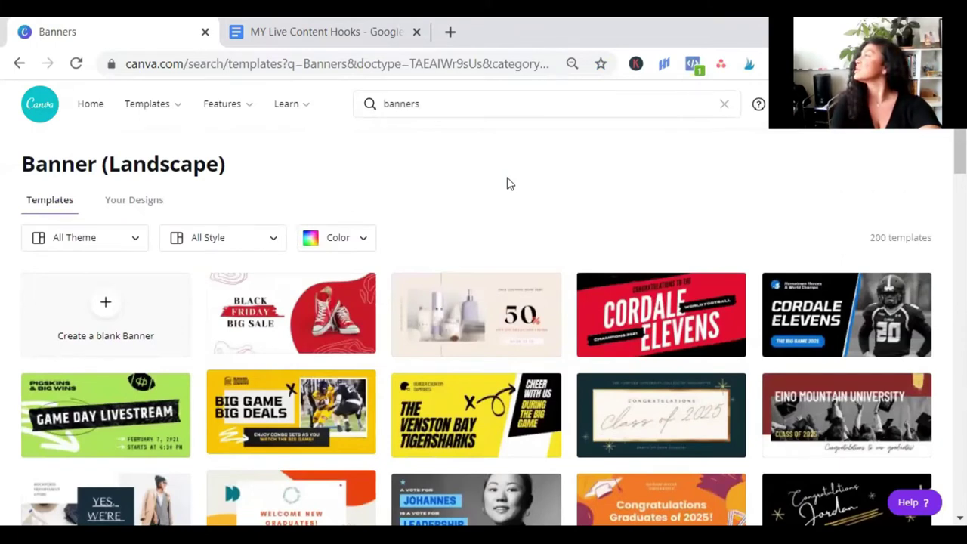
Open the Cordale Elevens football banner and delete the helmet icon beside the tagline.
left_click(827, 313)
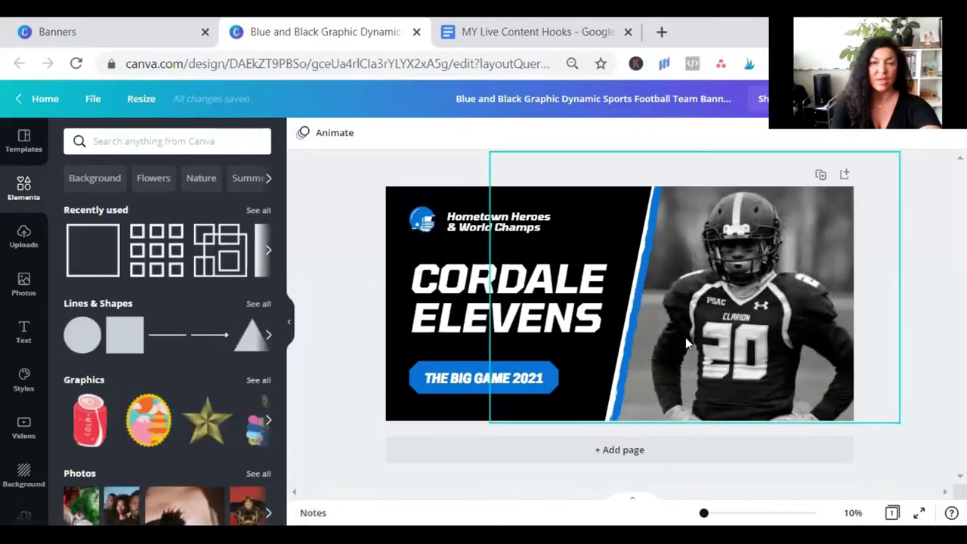
double_click(434, 223)
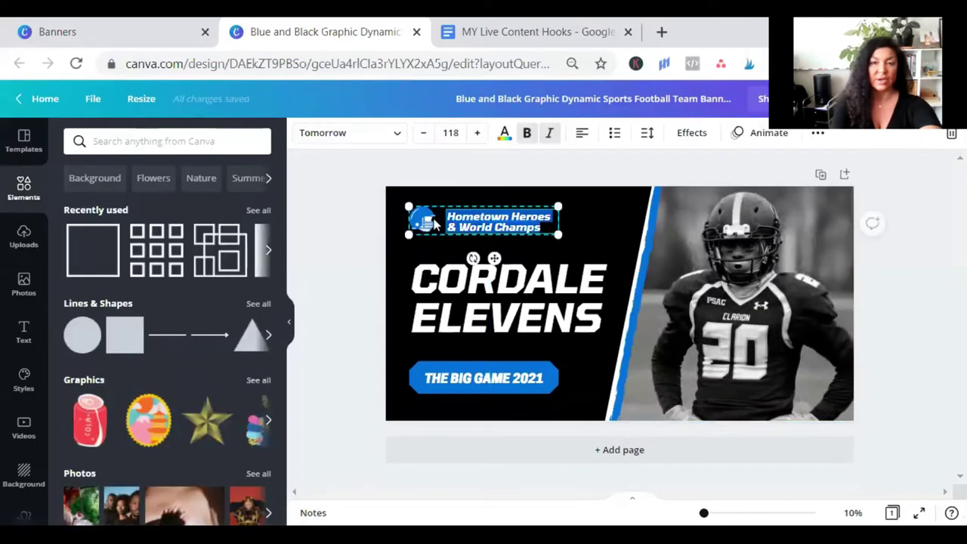
left_click(434, 227)
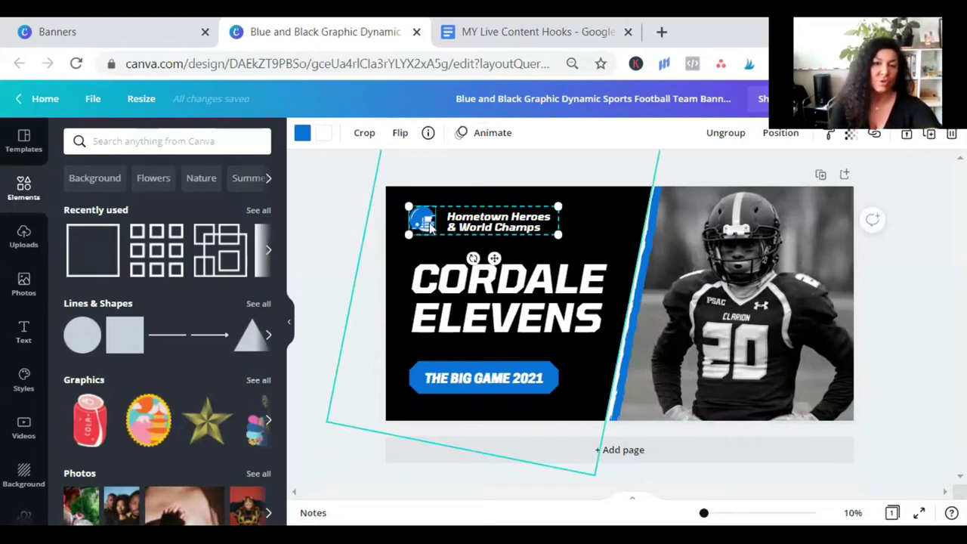
key("Delete")
Replace the Hometown Heroes tagline with 'Life Coach'.
left_click(464, 217)
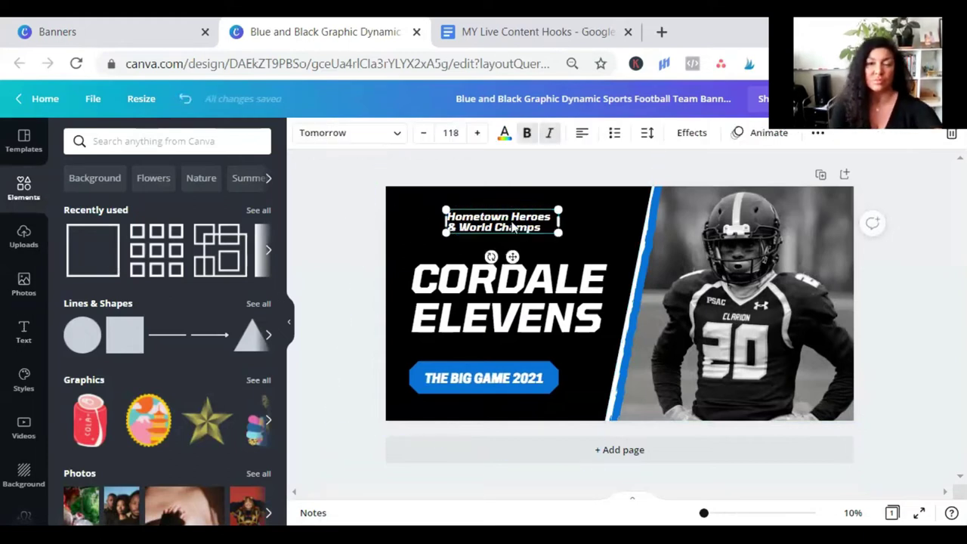
double_click(528, 219)
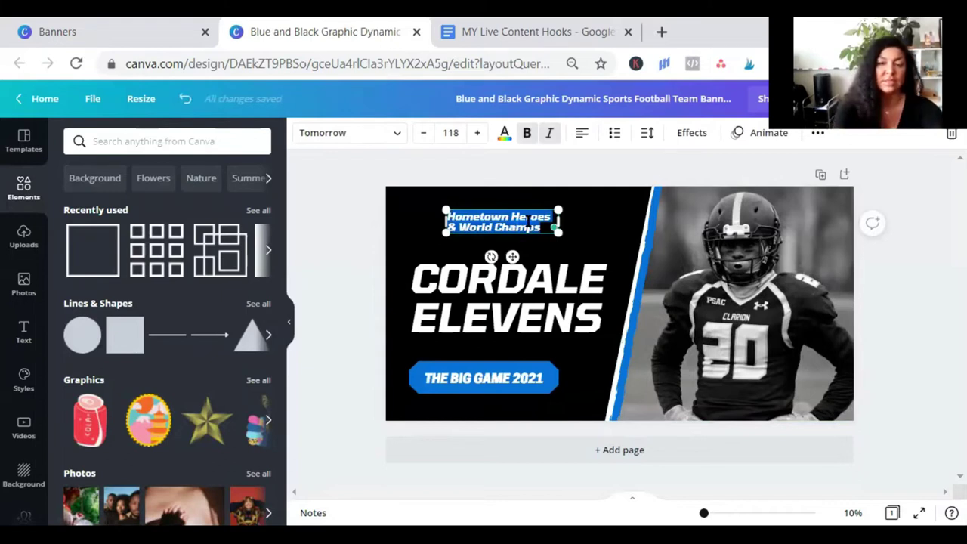
type("Life XC")
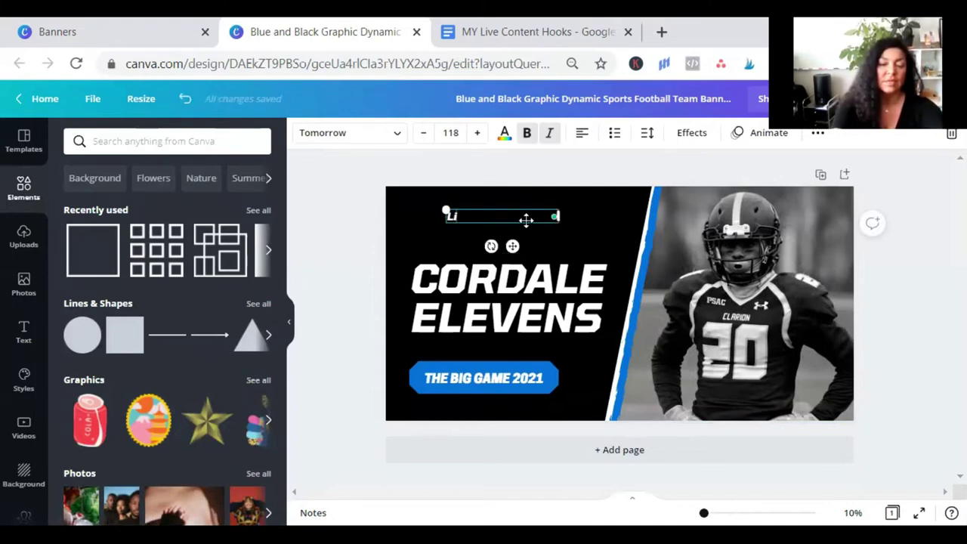
key("BackSpace")
key("BackSpace")
key("BackSpace")
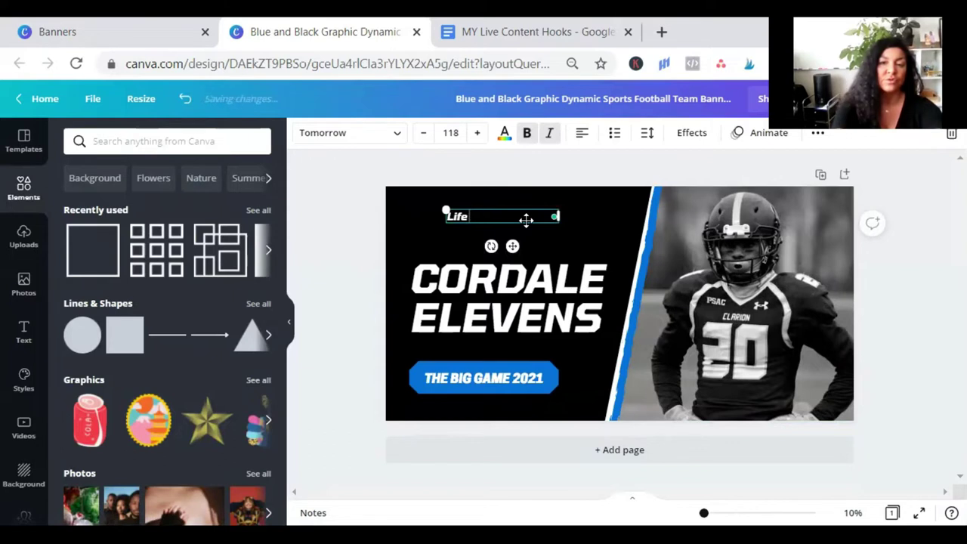
type("Coac")
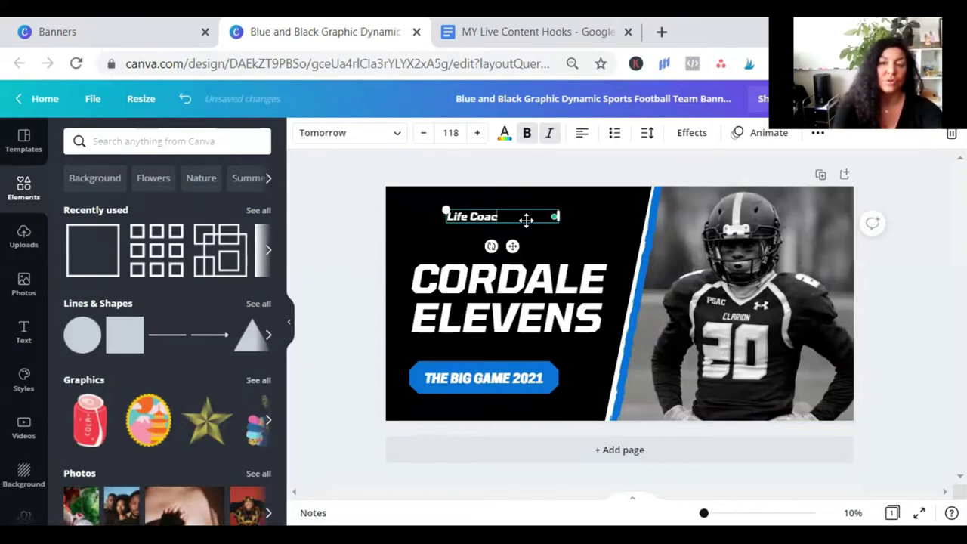
type("h")
Look over the headline, photo and label, then bring up the stock photo library.
left_click(563, 289)
left_click(563, 290)
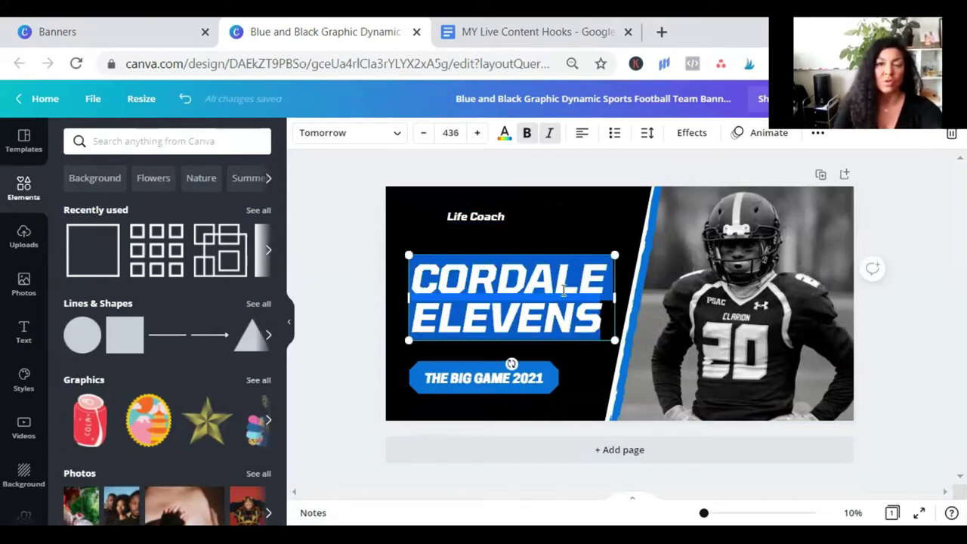
left_click(635, 310)
left_click(427, 383)
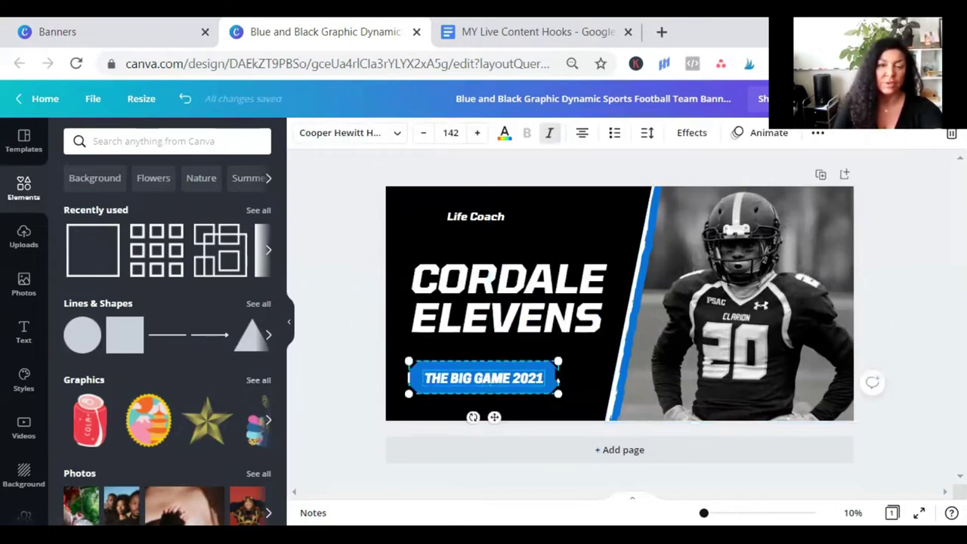
left_click(24, 285)
left_click(138, 138)
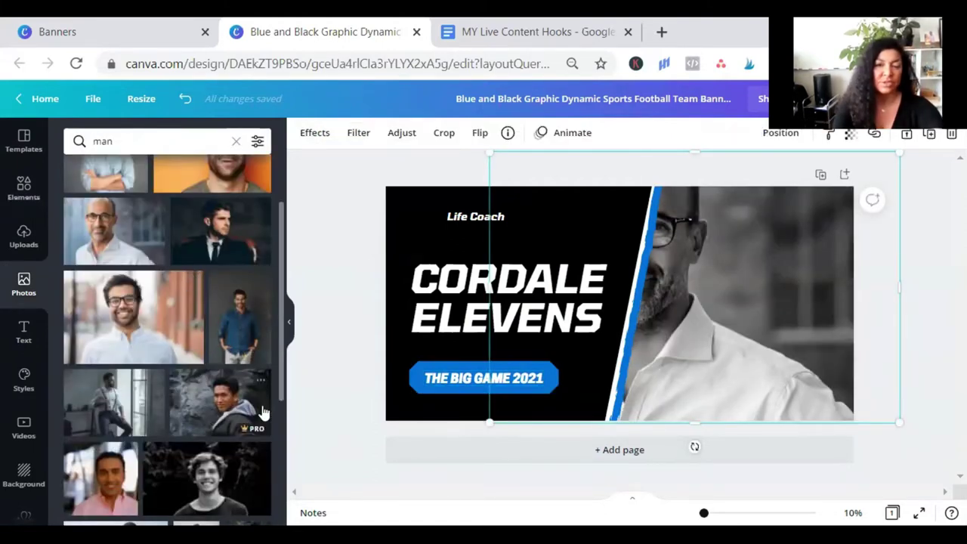
Swap the banner photo for the hoodie portrait.
key("ctrl+z")
left_click(453, 448)
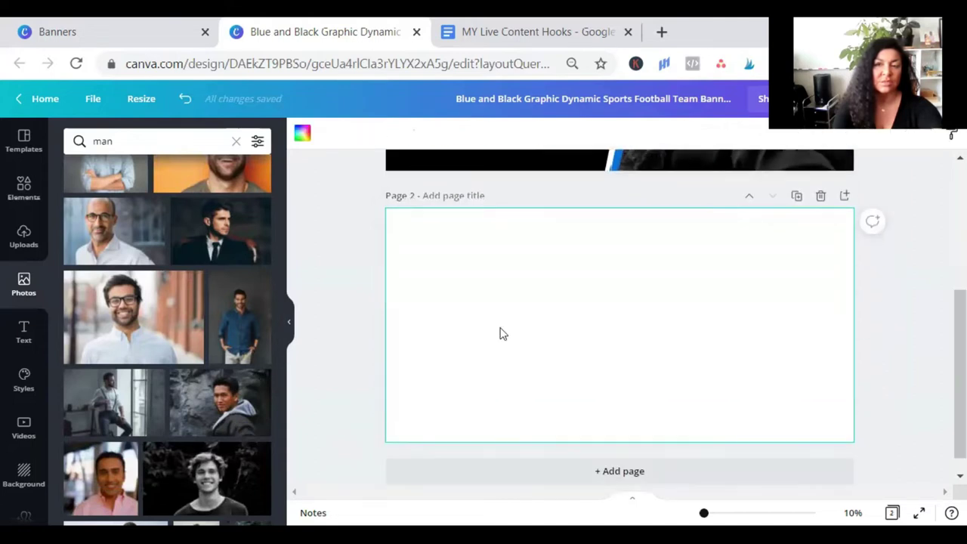
scroll(499, 332, "up", 3)
Replace THE BIG GAME 2021 label text with 'SCHEDULE A CALL'.
left_click(418, 312)
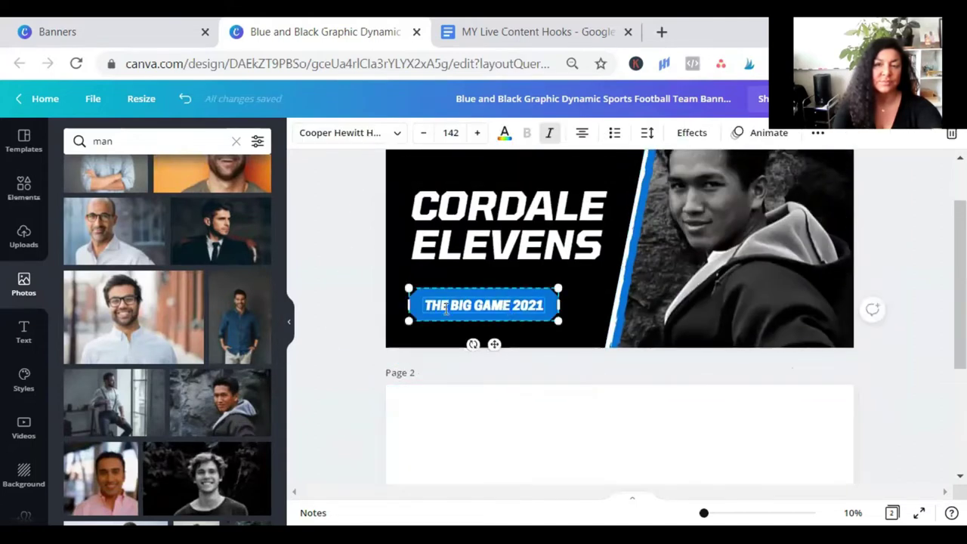
left_click(431, 299)
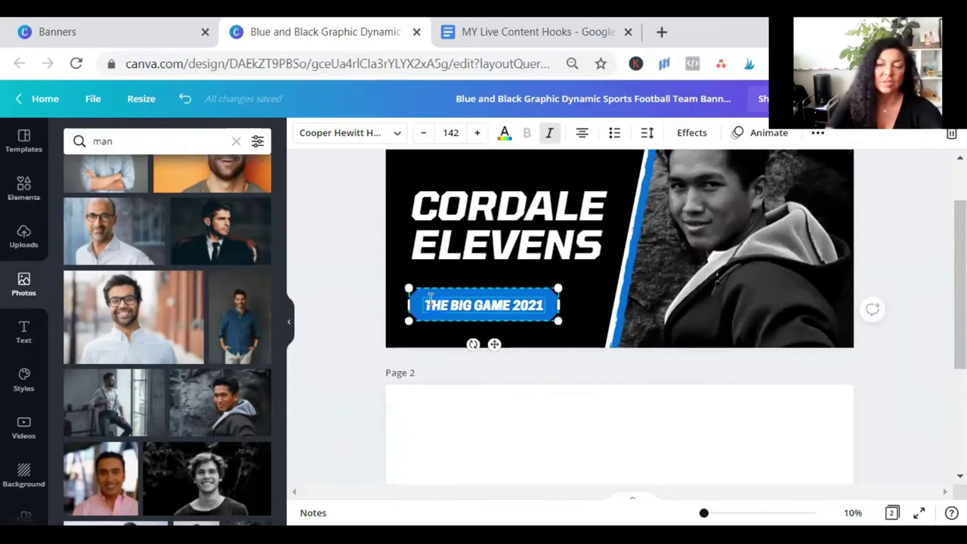
key("Delete")
key("Delete")
key("Delete")
key("Delete")
key("Delete")
key("Delete")
key("Delete")
key("Delete")
key("Delete")
key("Delete")
key("Delete")
key("Delete")
key("Delete")
key("Delete")
key("Delete")
key("Delete")
key("Delete")
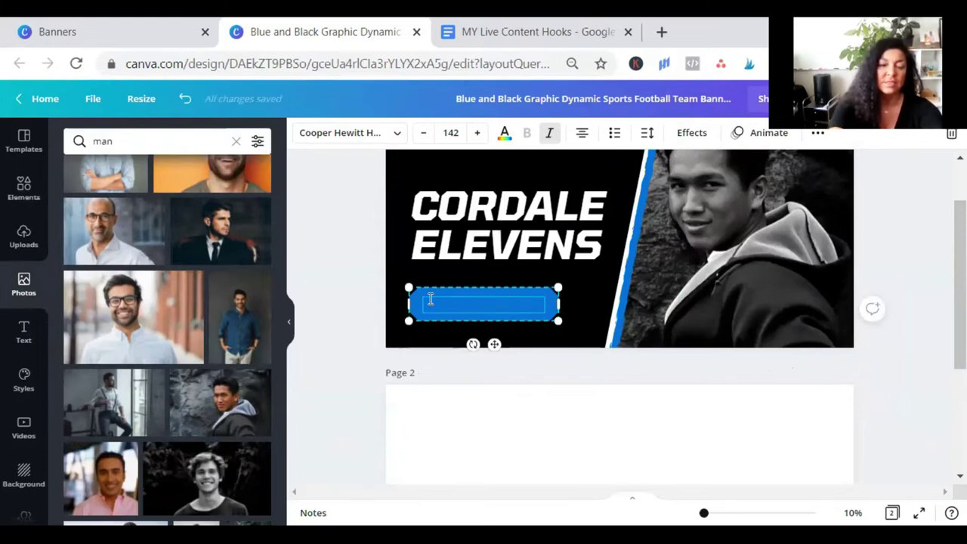
type("SCHEDU")
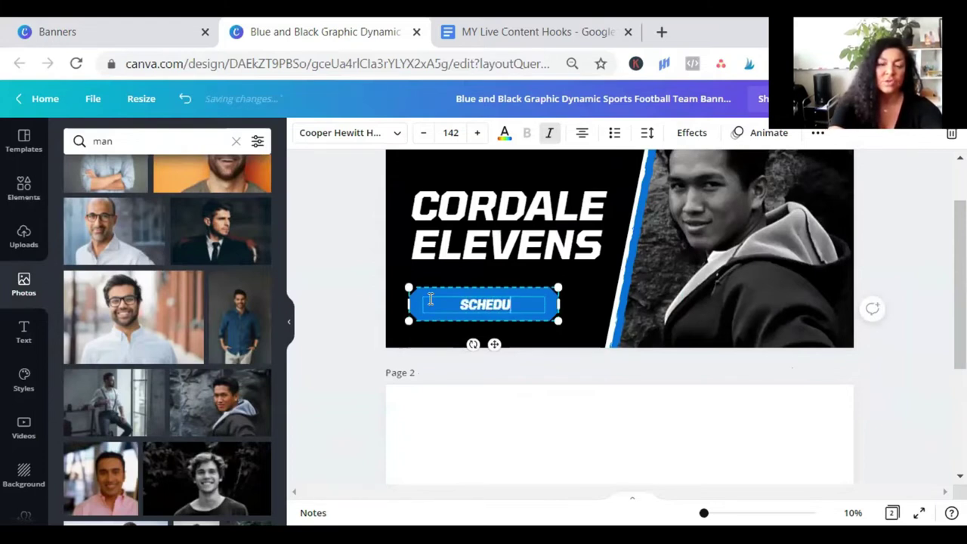
type("LE A CALL")
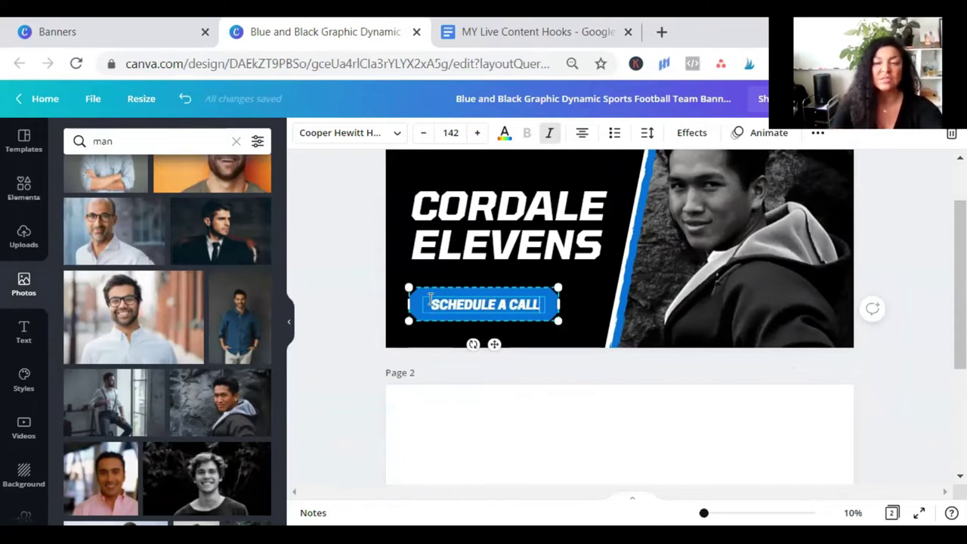
left_click(663, 360)
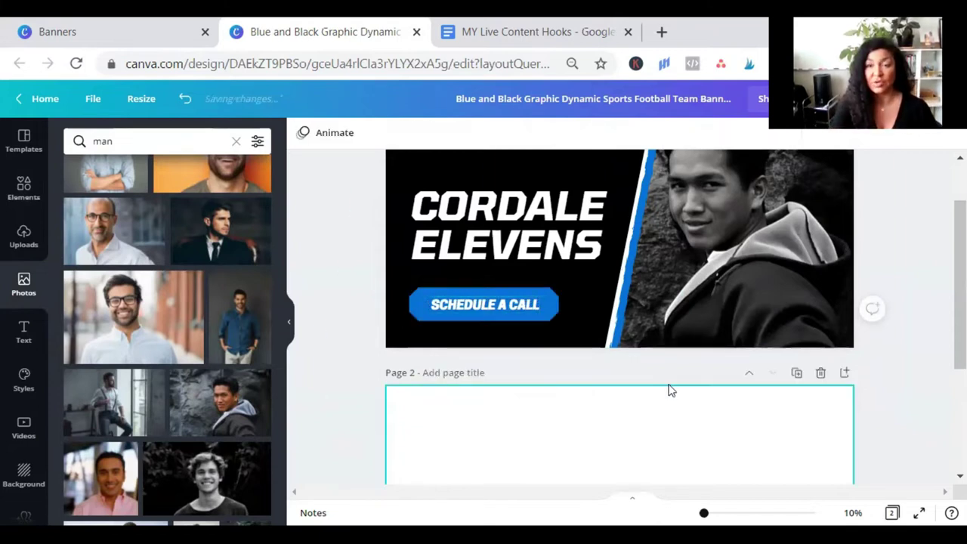
scroll(670, 388, "up", 2)
left_click(517, 390)
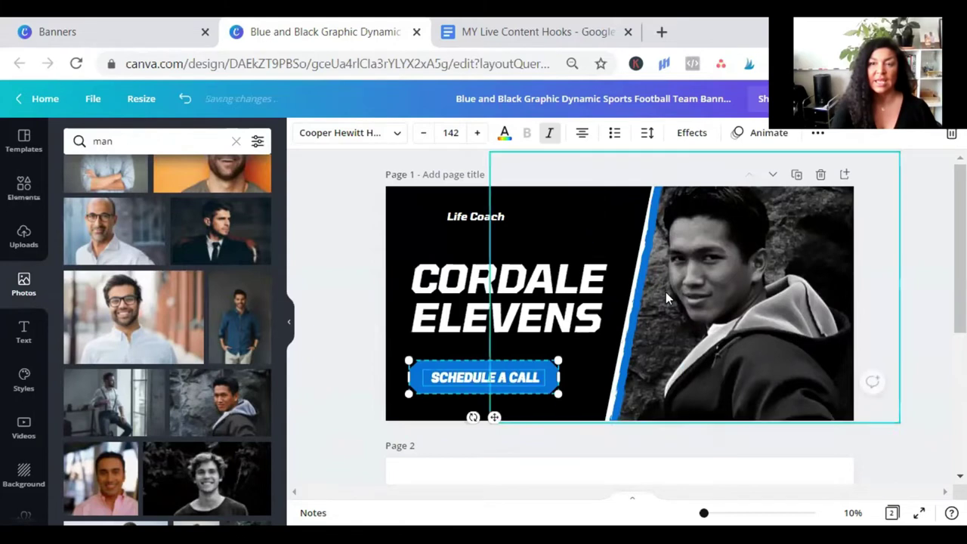
Add the coach's Calendly booking URL as a link on the SCHEDULE A CALL text.
mouse_move(432, 378)
left_mouse_down()
mouse_move(541, 378)
mouse_move(430, 375)
left_mouse_up()
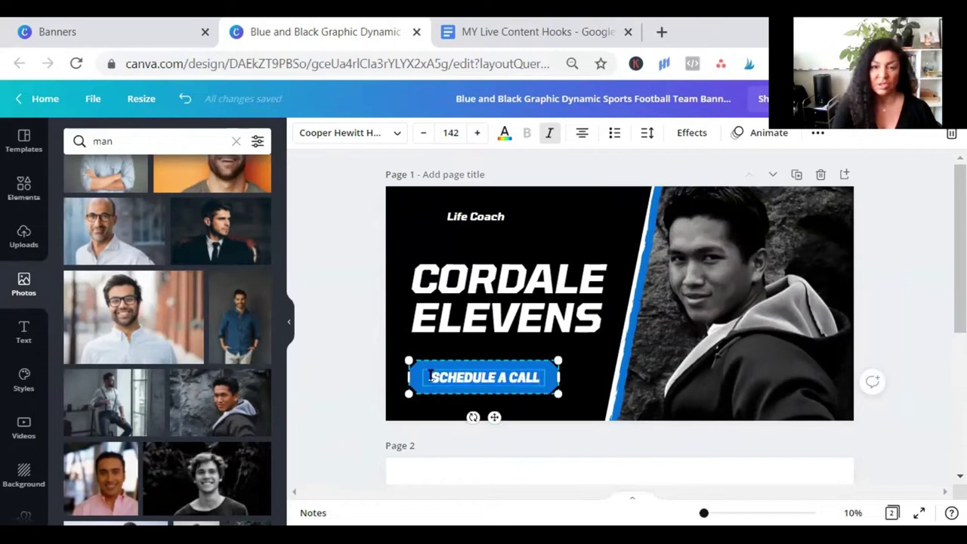
left_click(818, 137)
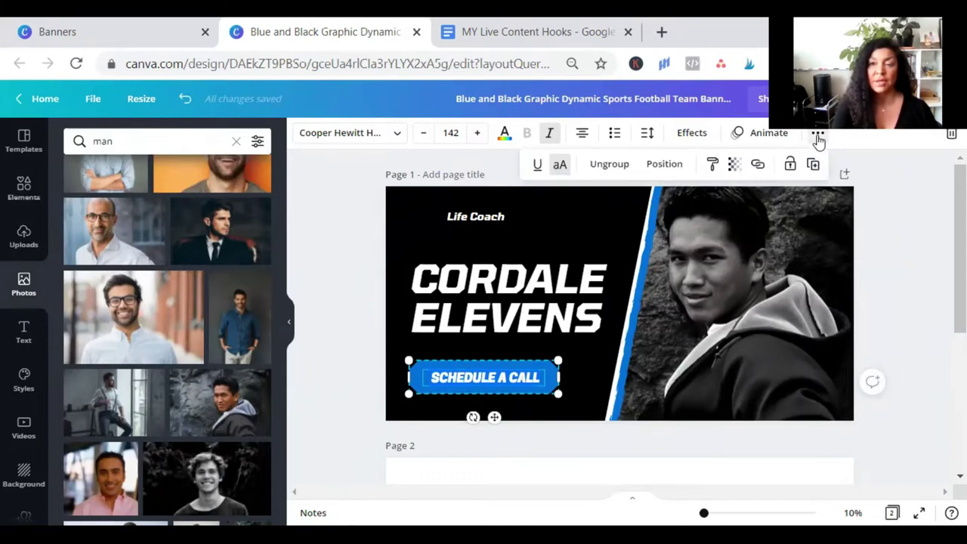
left_click(758, 168)
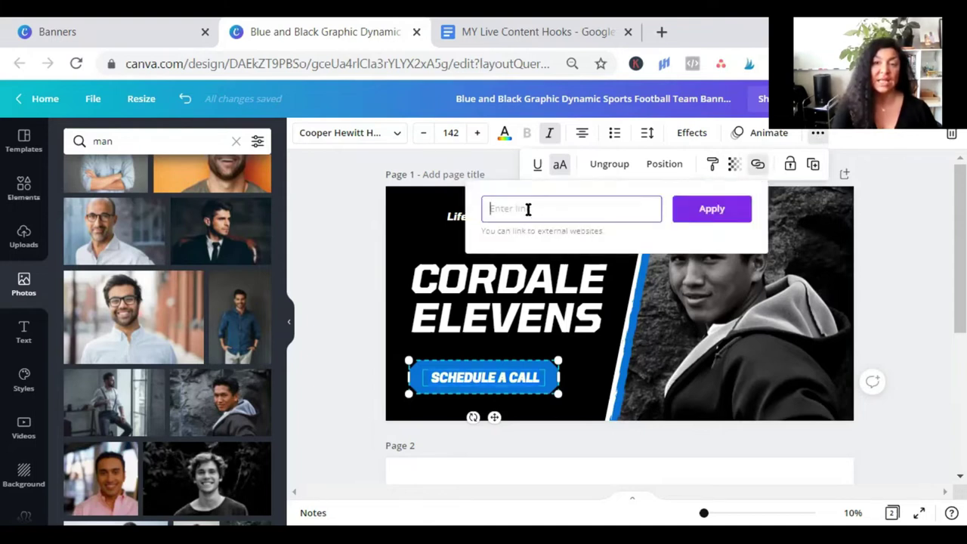
type("calend")
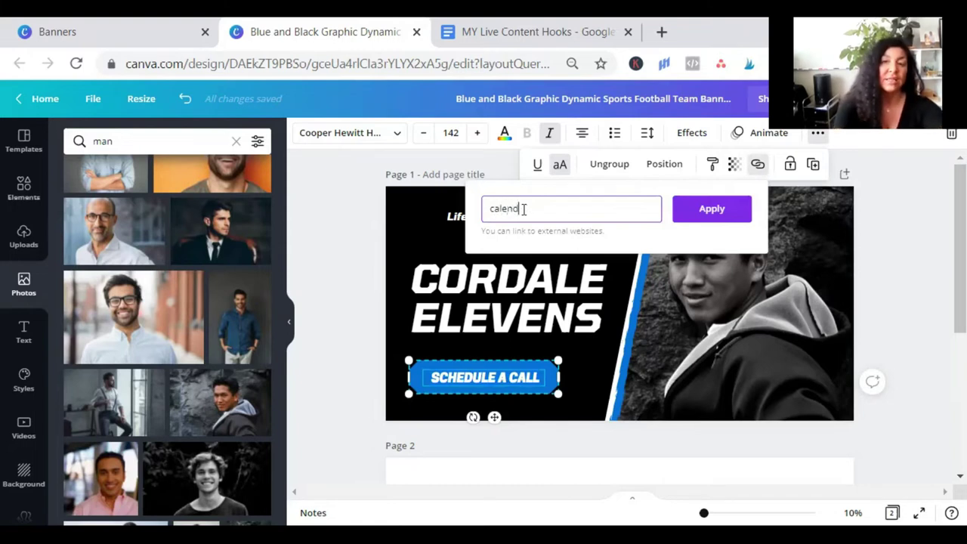
type("ly.com")
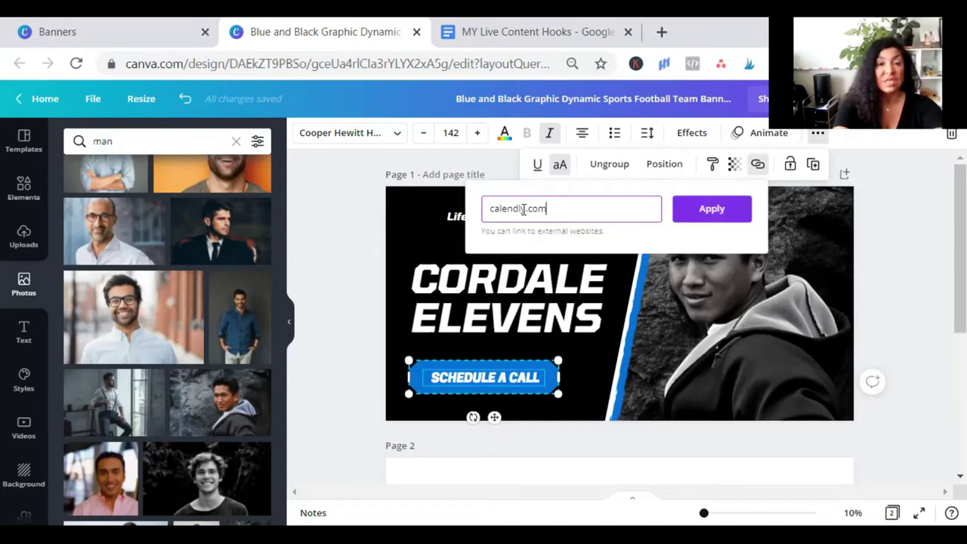
type("/")
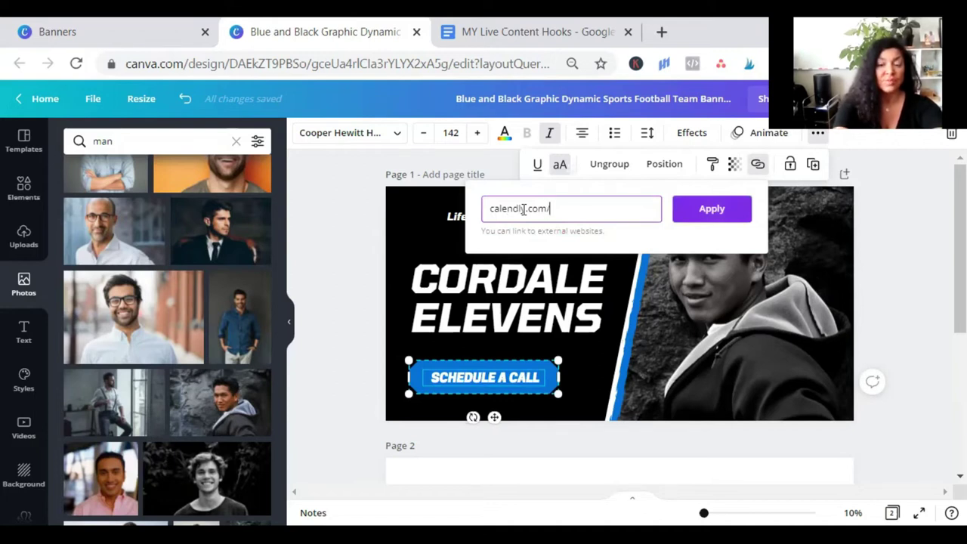
type("karmadna")
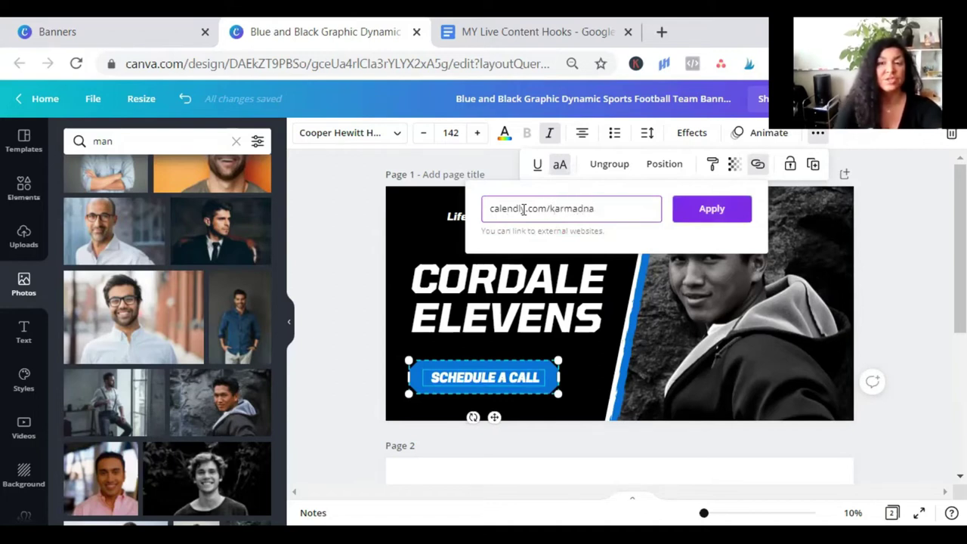
left_click(714, 212)
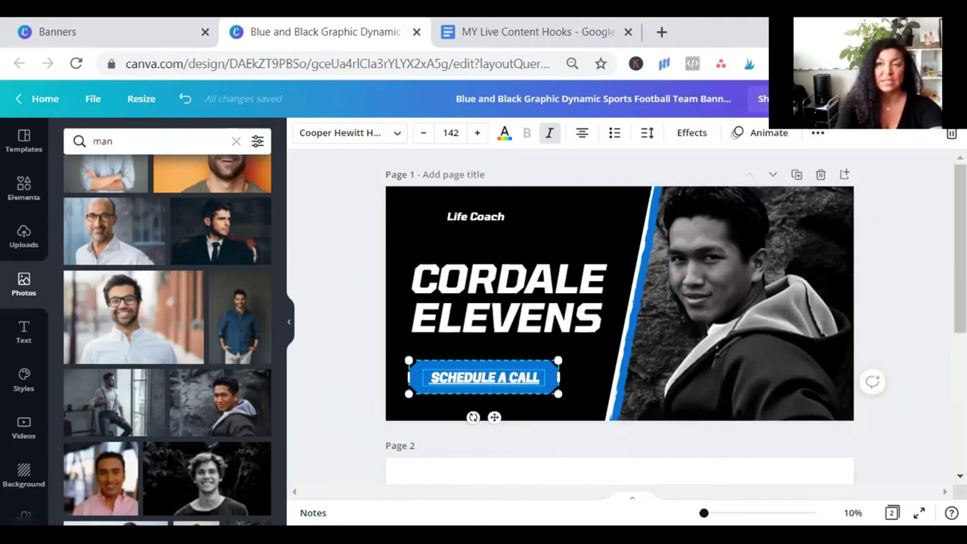
left_click(928, 348)
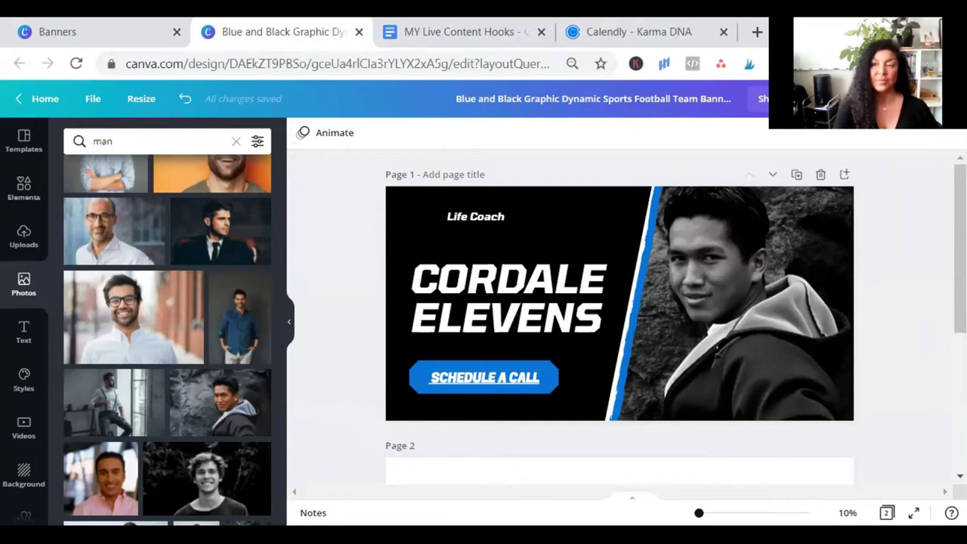
Copy the design's view-only share link and open a new browser tab's address field.
left_click(778, 98)
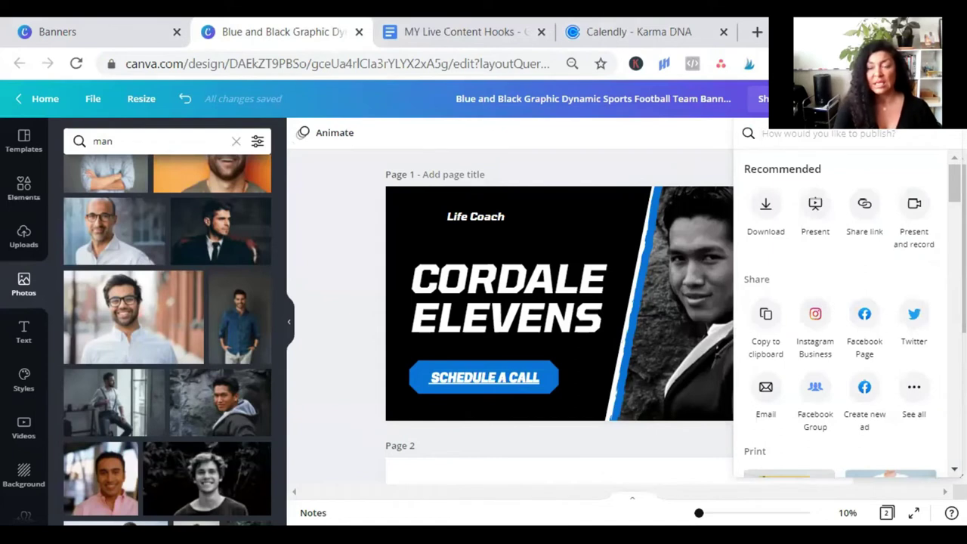
left_click(868, 211)
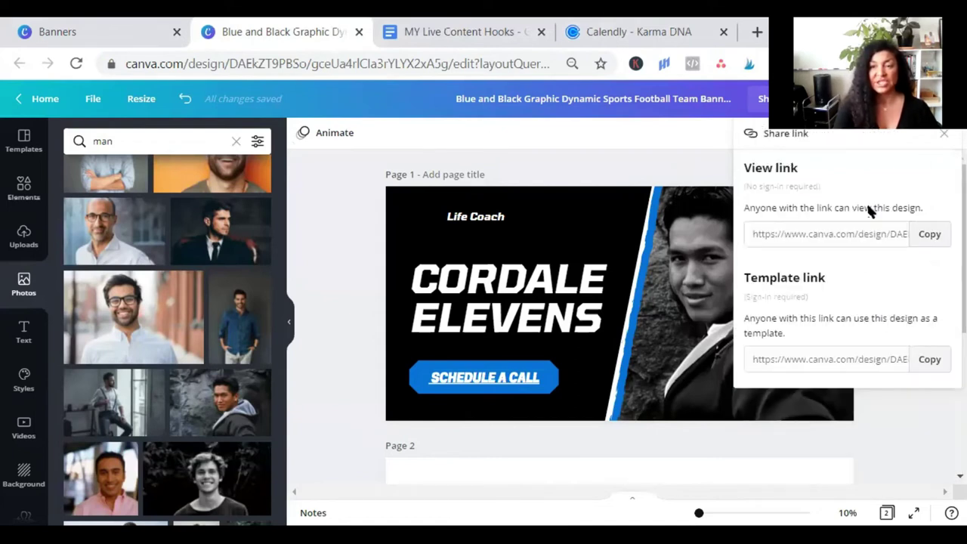
left_click(928, 235)
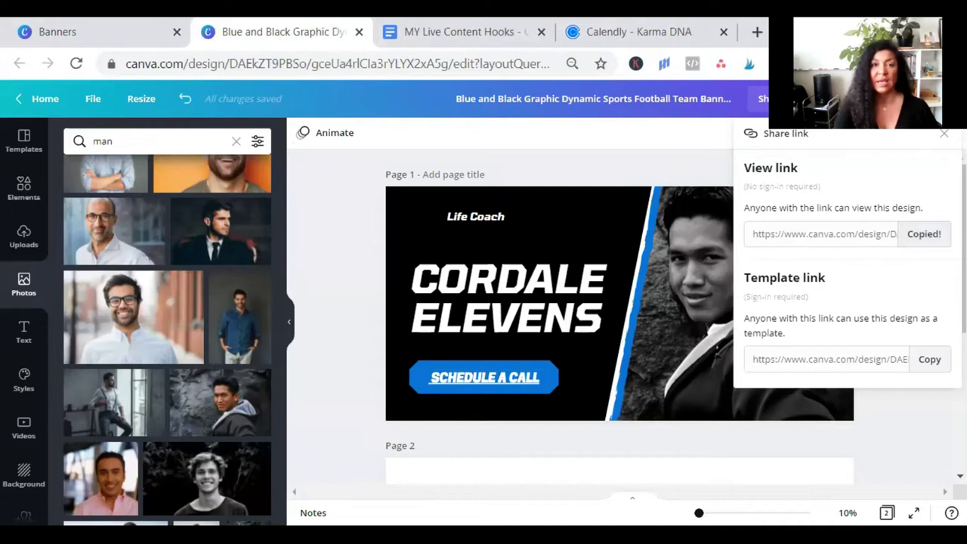
left_click(757, 32)
left_click(494, 65)
Load the pasted view link and confirm the SCHEDULE A CALL button opens the Calendly page.
key("ctrl+v")
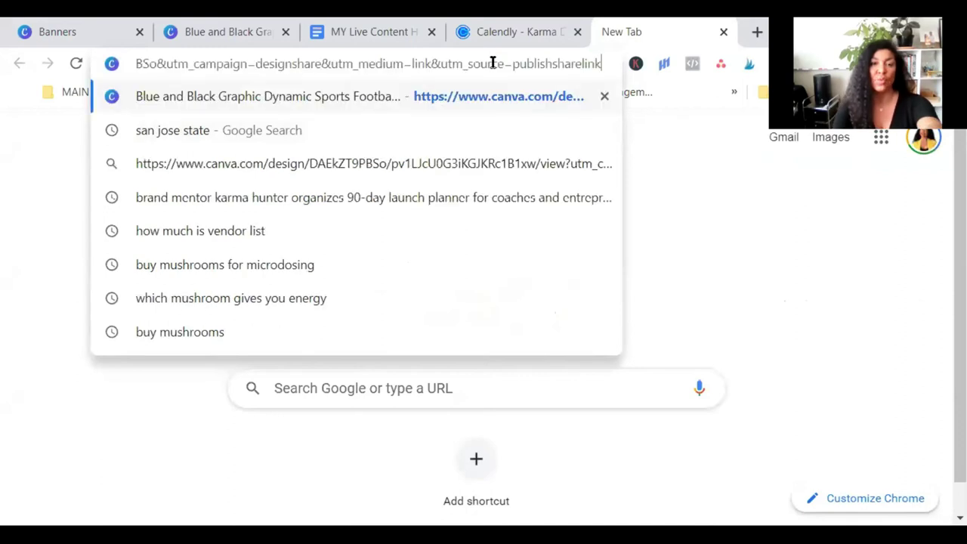
key("Return")
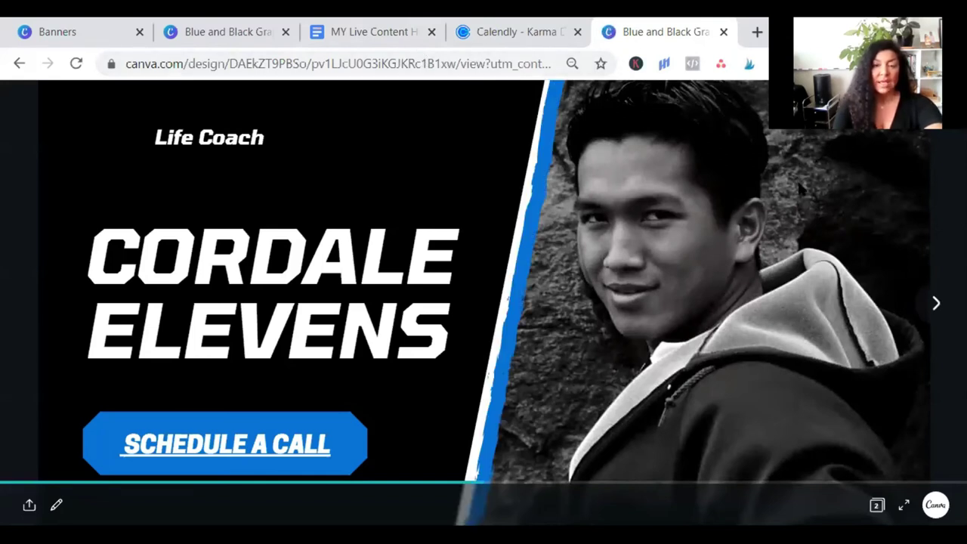
left_click(266, 462)
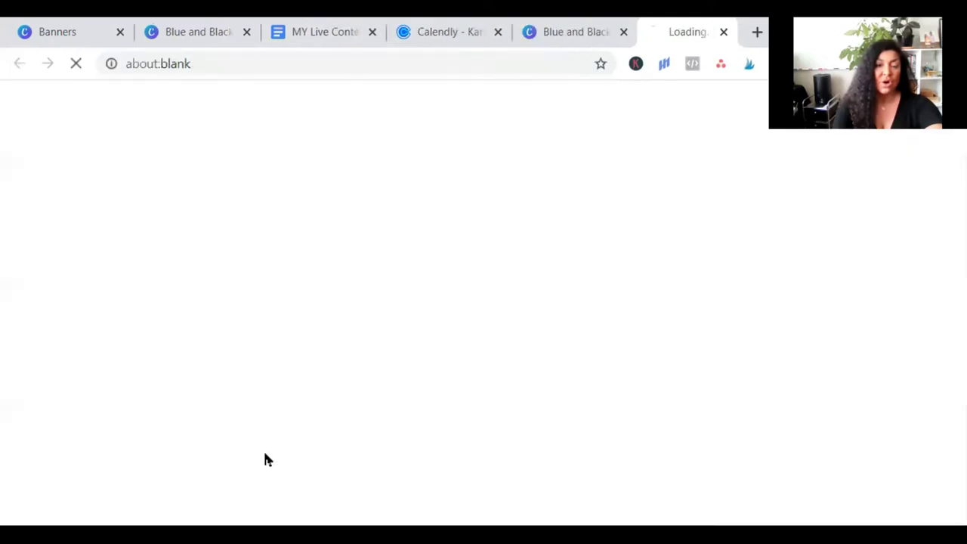
left_click(724, 32)
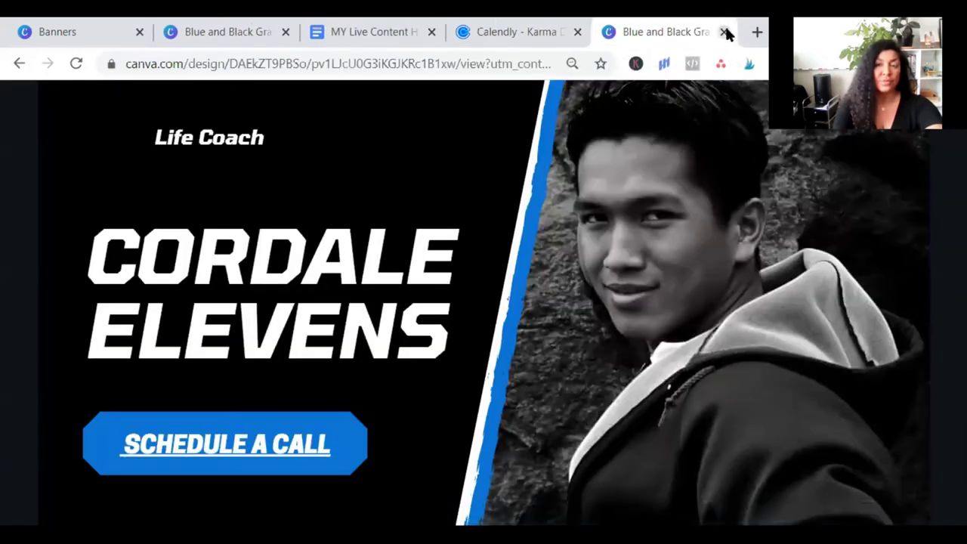